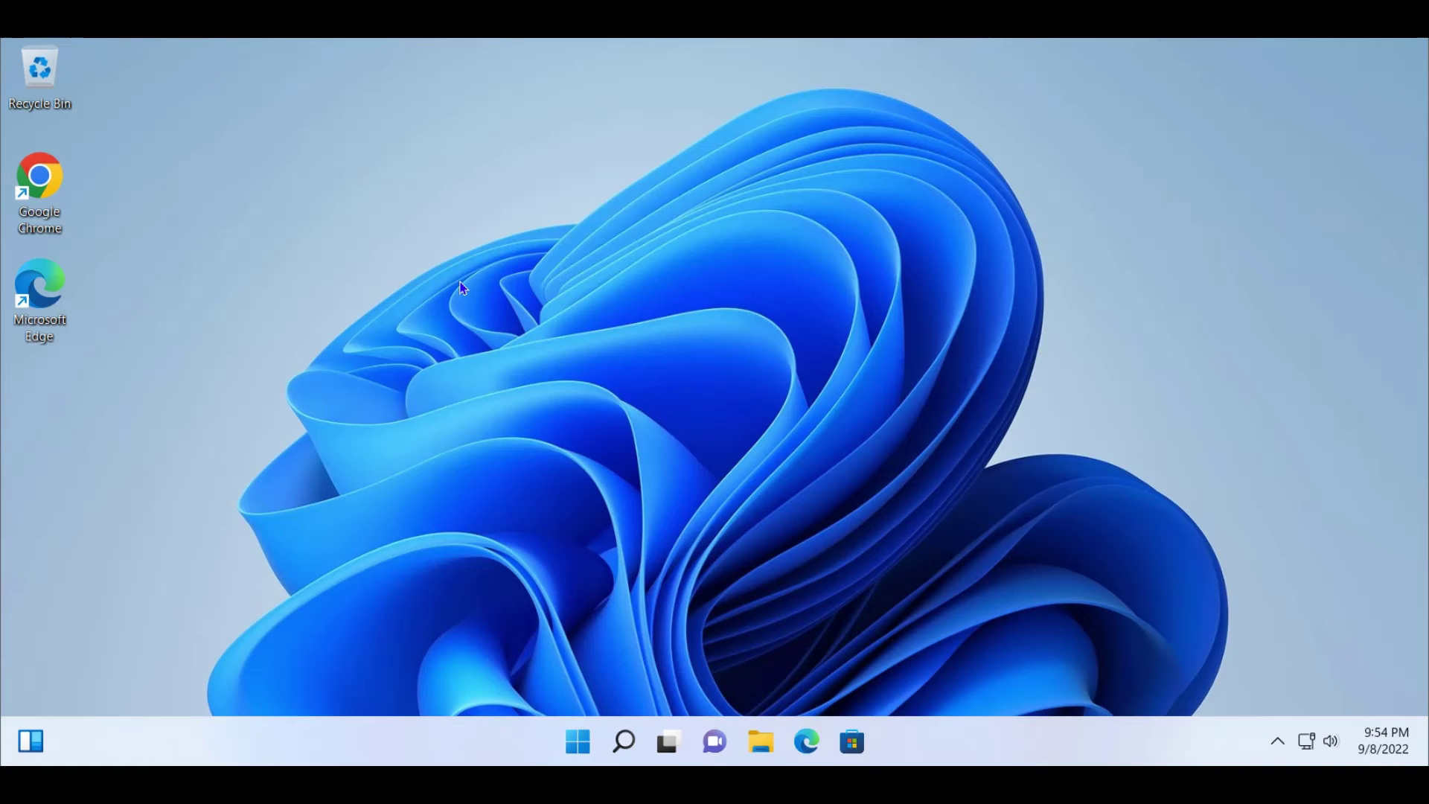
- Open the Windows Settings
right_click(579, 753)
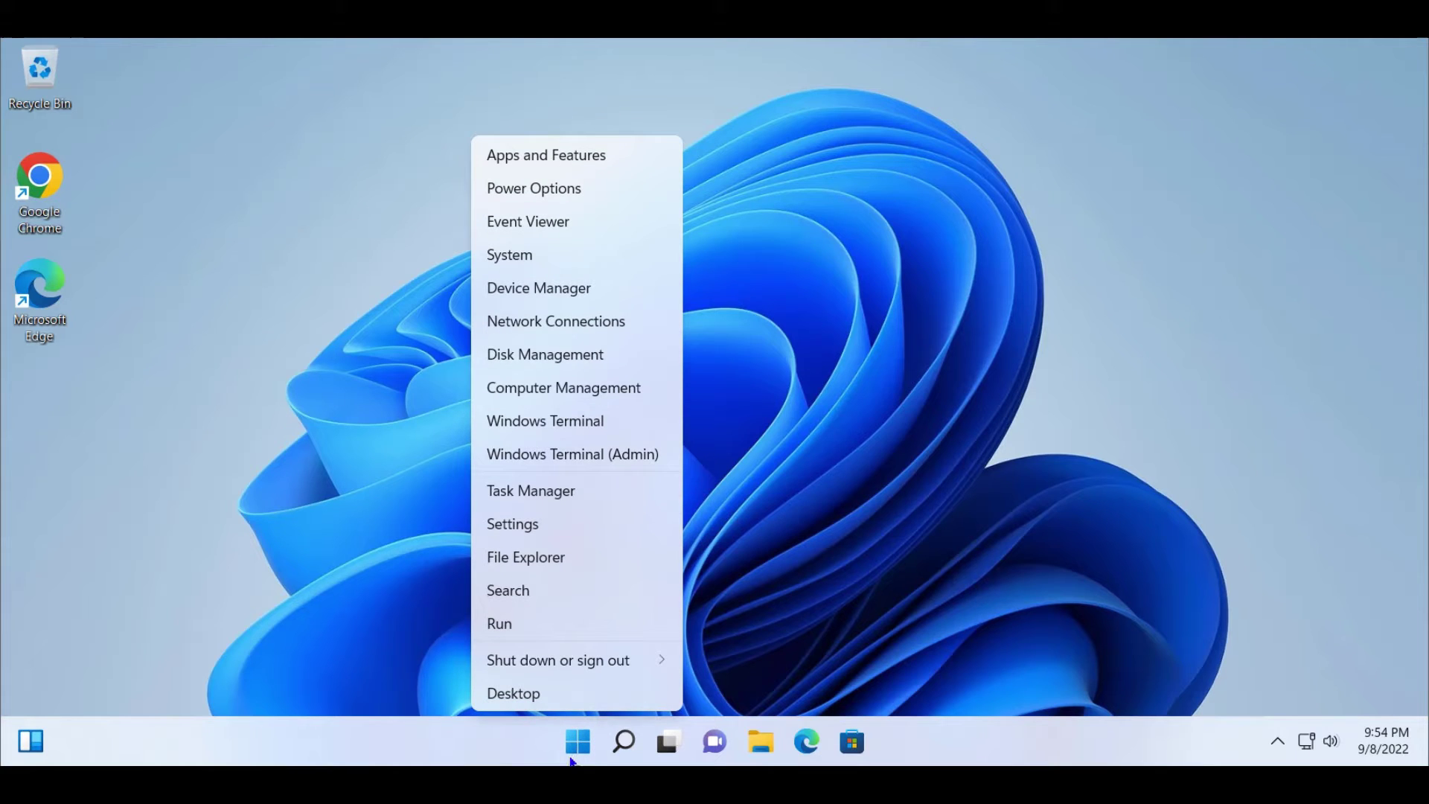
left_click(576, 533)
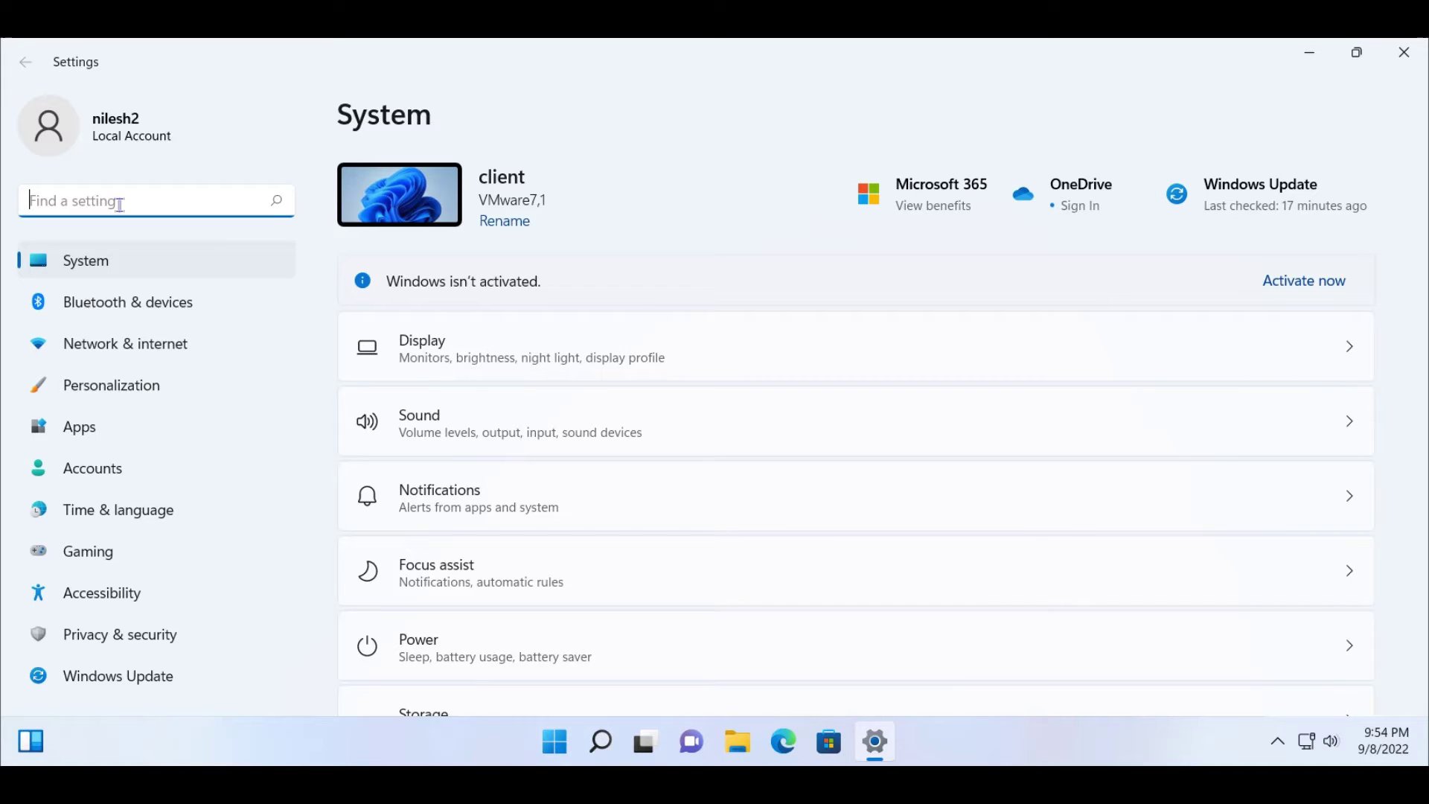
- Search the settings for "update" and clear the search text
type("update")
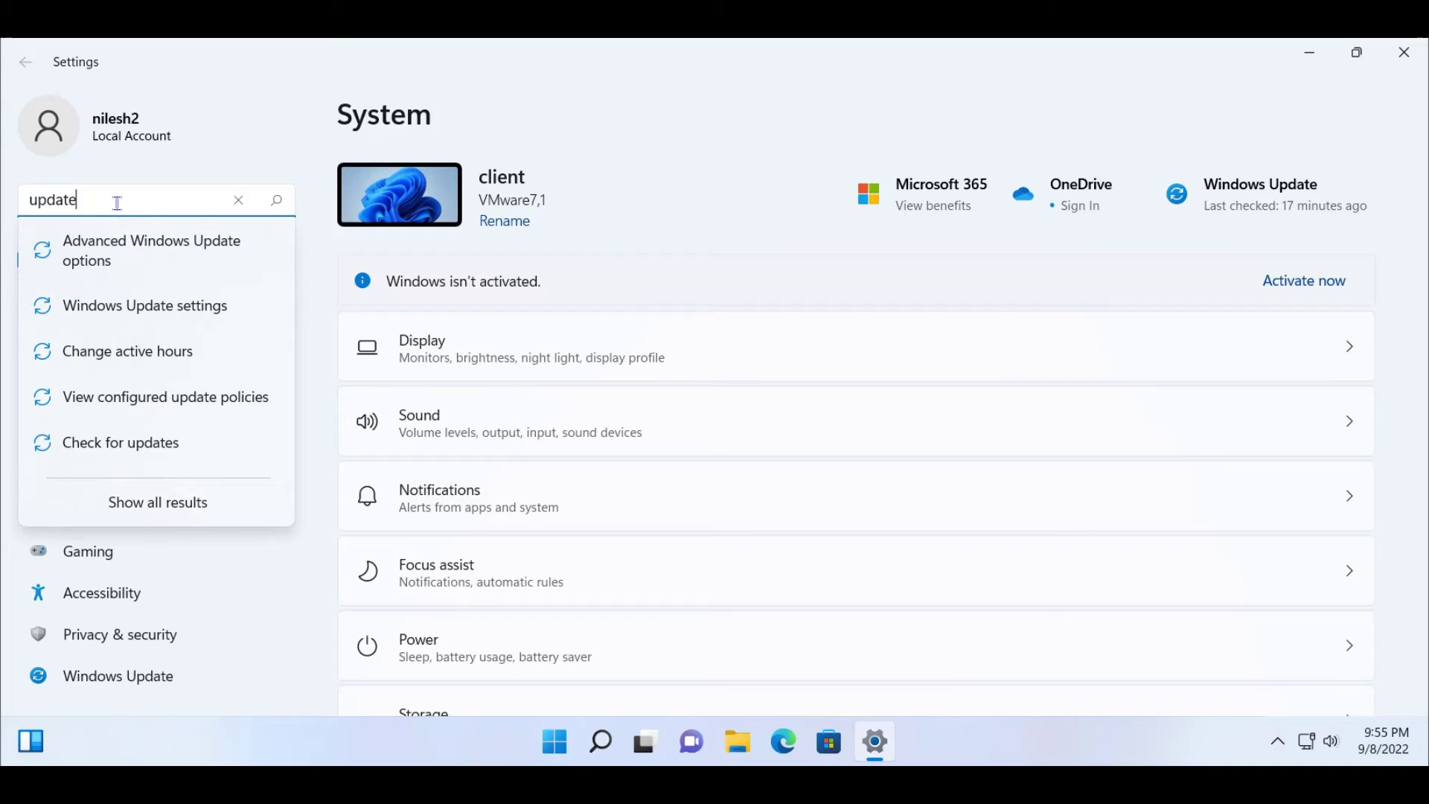
key("BackSpace")
key("BackSpace")
key("BackSpace")
key("BackSpace")
key("BackSpace")
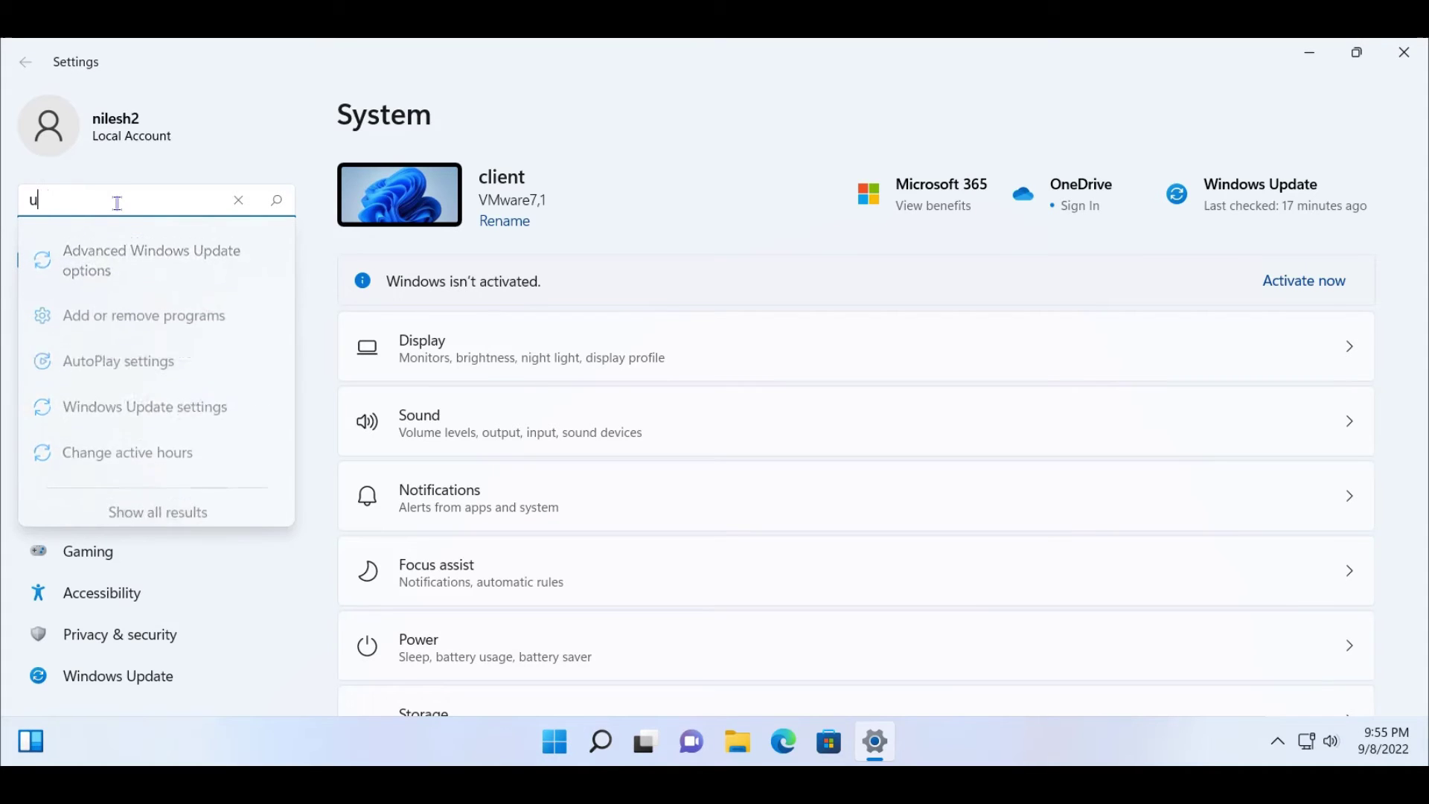
key("BackSpace")
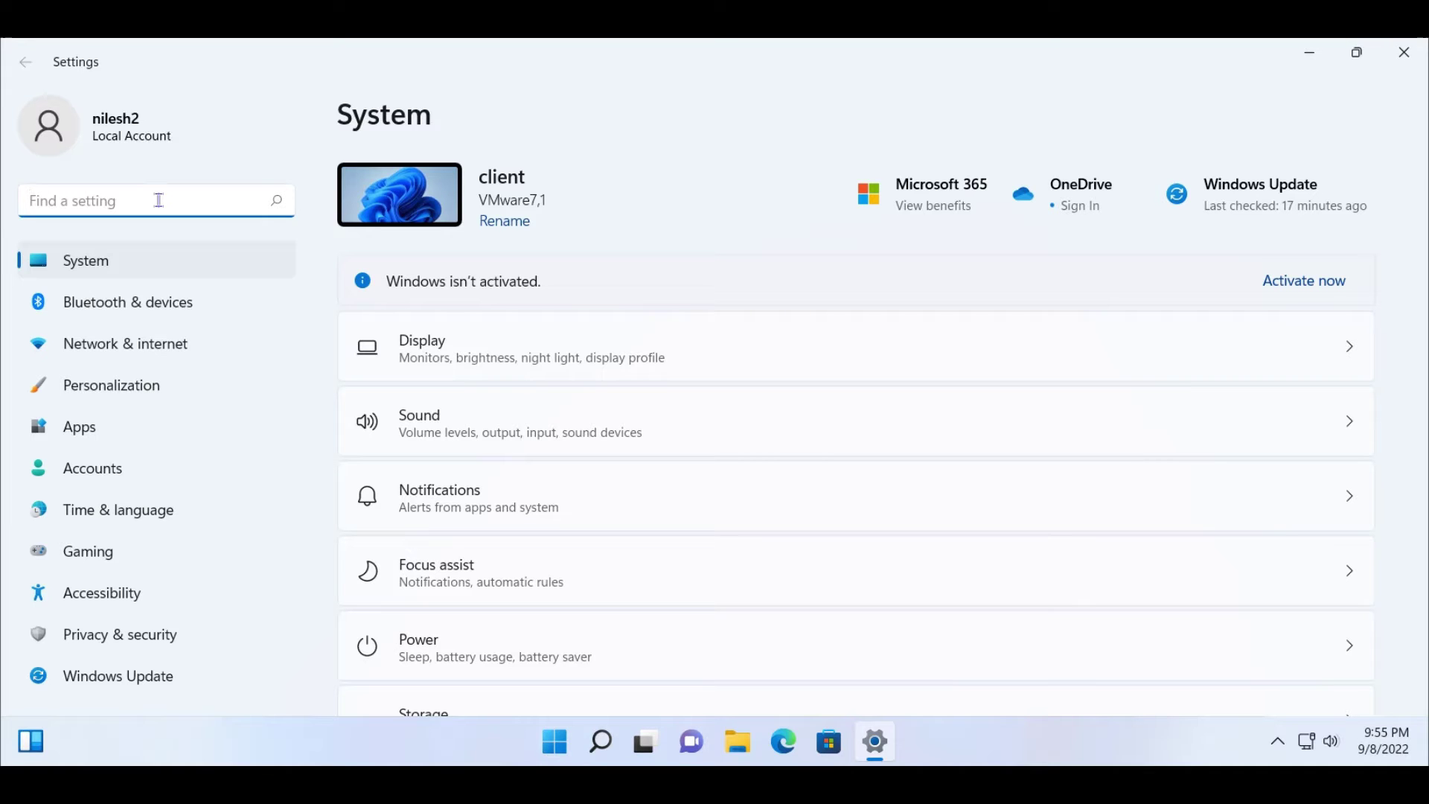
- Search the settings for "apps" and open Add or remove programs
type("apps")
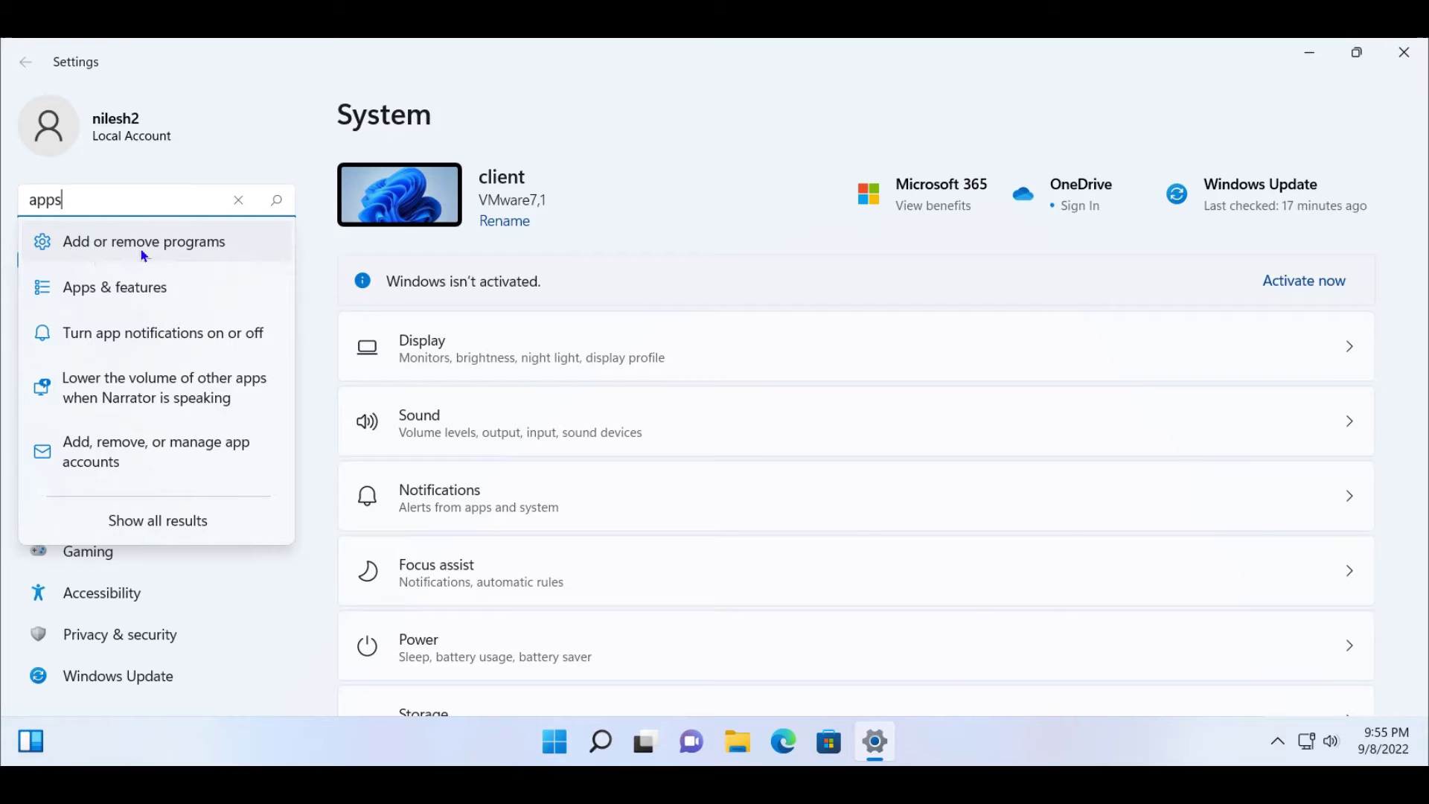
left_click(167, 252)
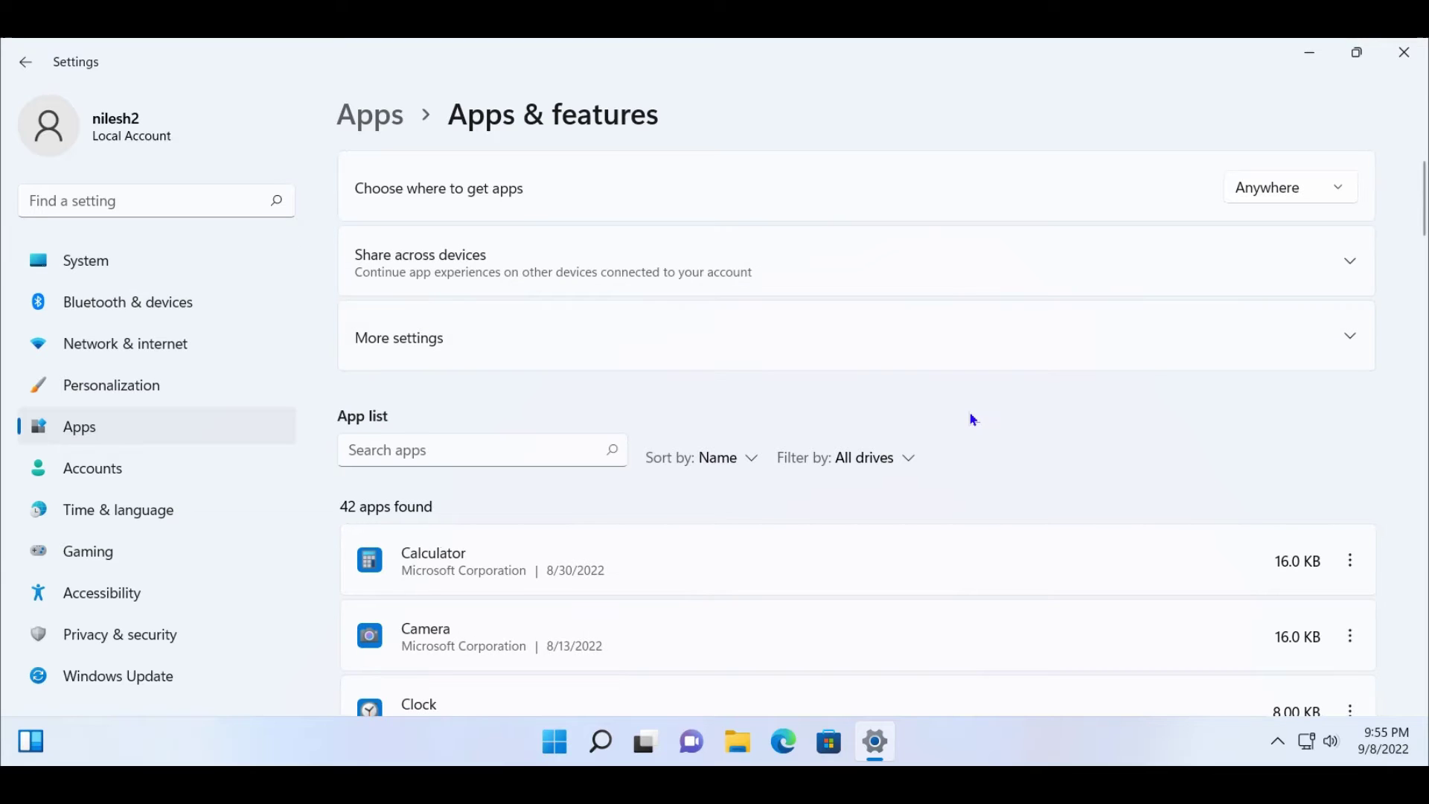
- Look through the list of installed apps and filter it by "goo"
scroll(973, 416, "down", 5)
scroll(973, 421, "down", 10)
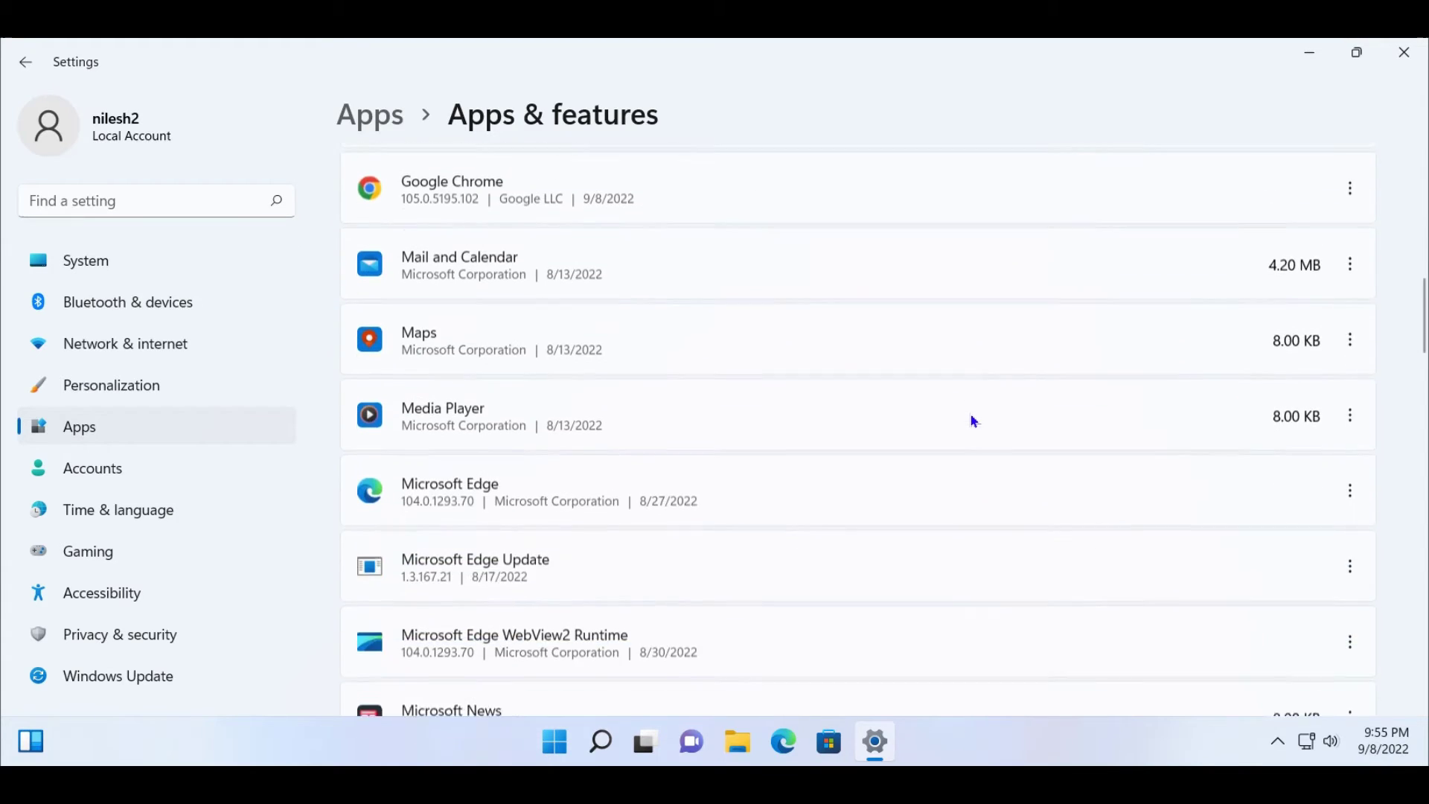
scroll(974, 422, "down", 14)
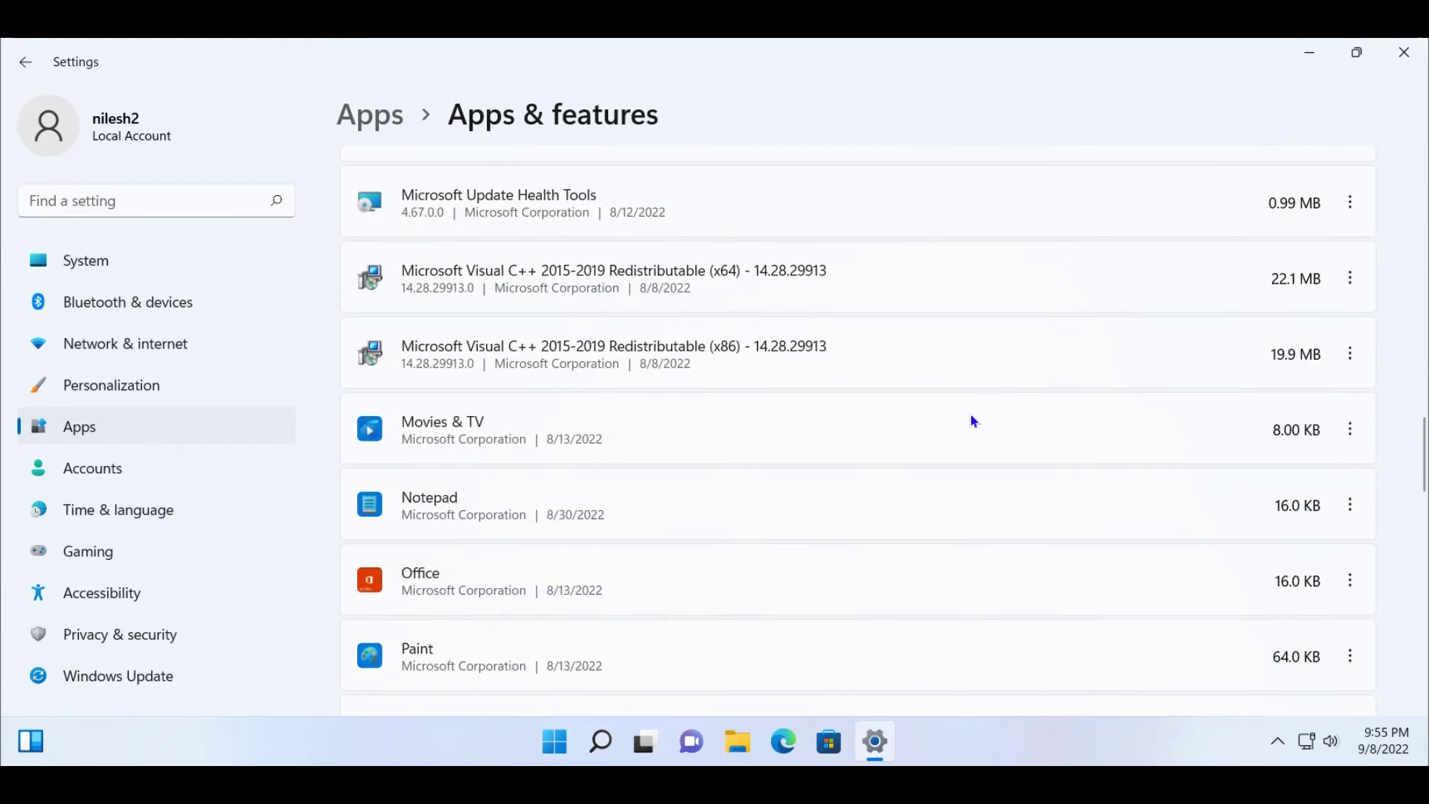
scroll(974, 421, "down", 14)
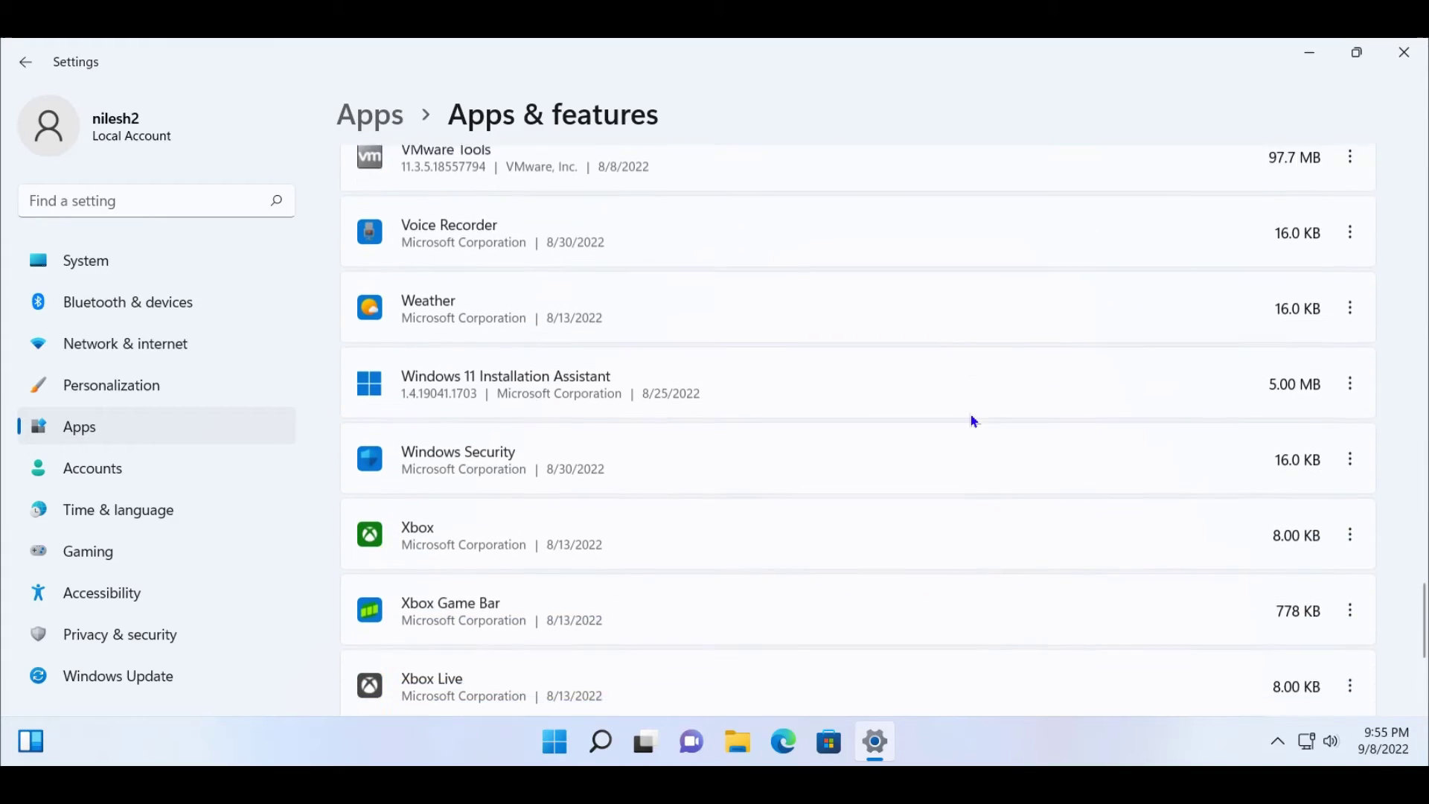
scroll(975, 422, "up", 20)
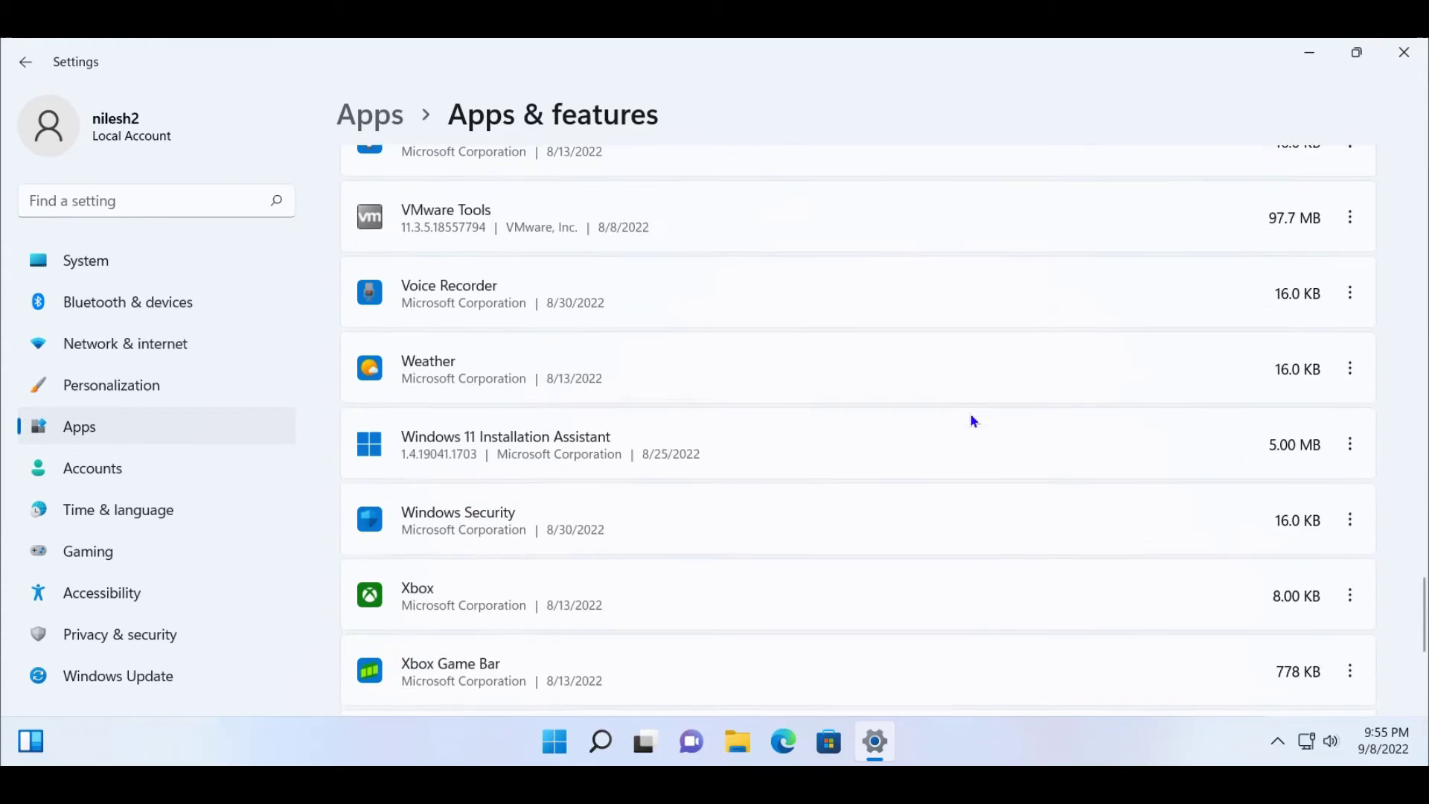
scroll(975, 421, "up", 20)
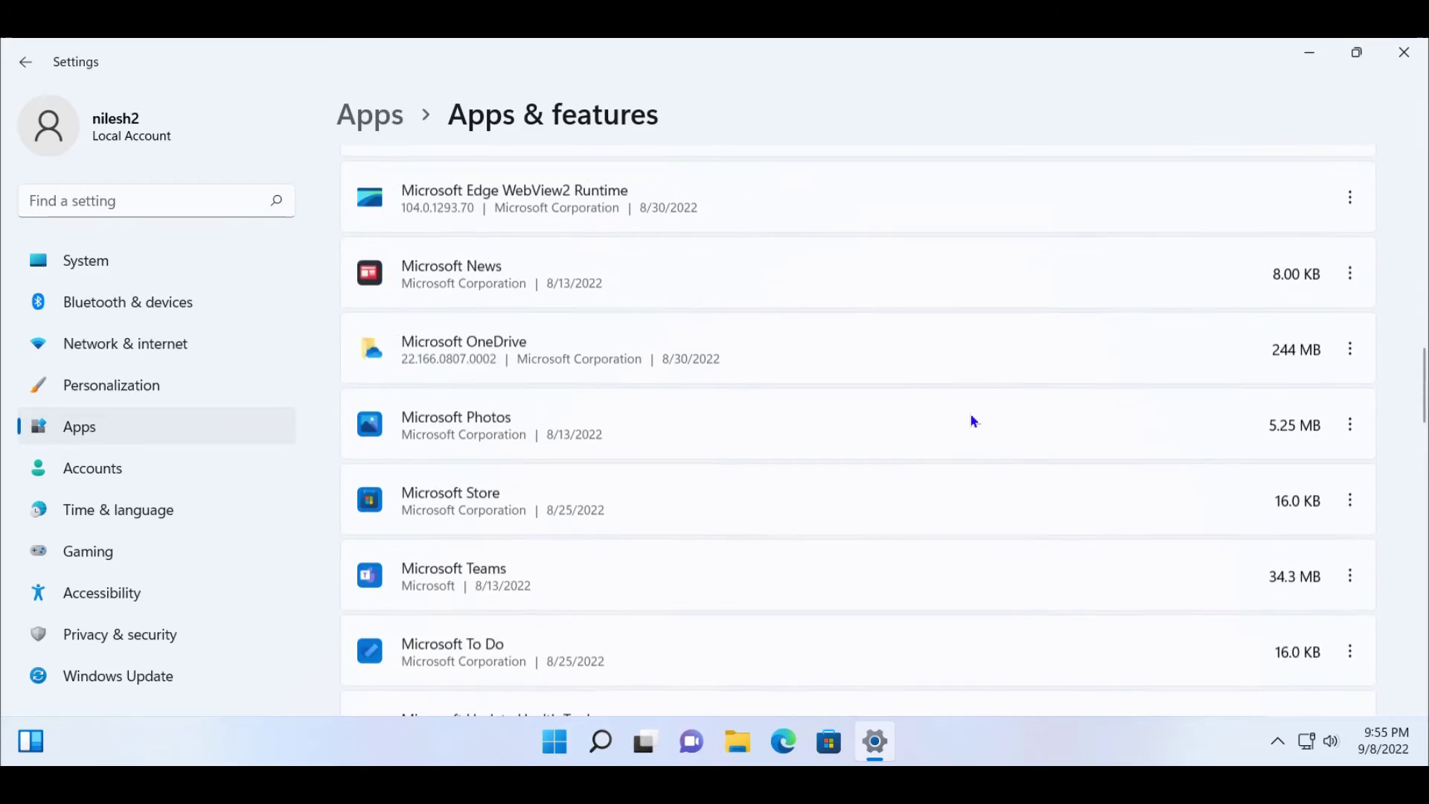
left_click(469, 286)
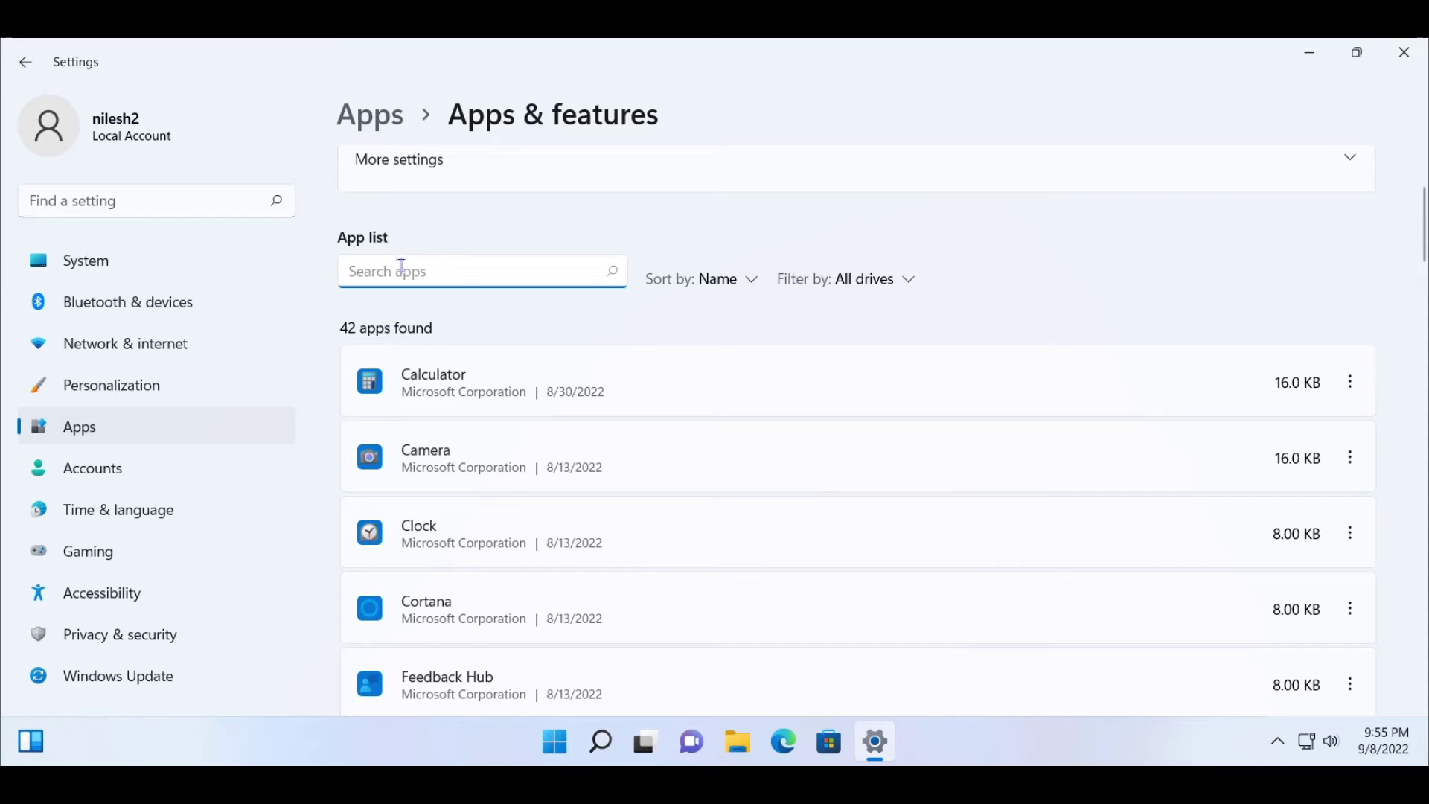
type("goo")
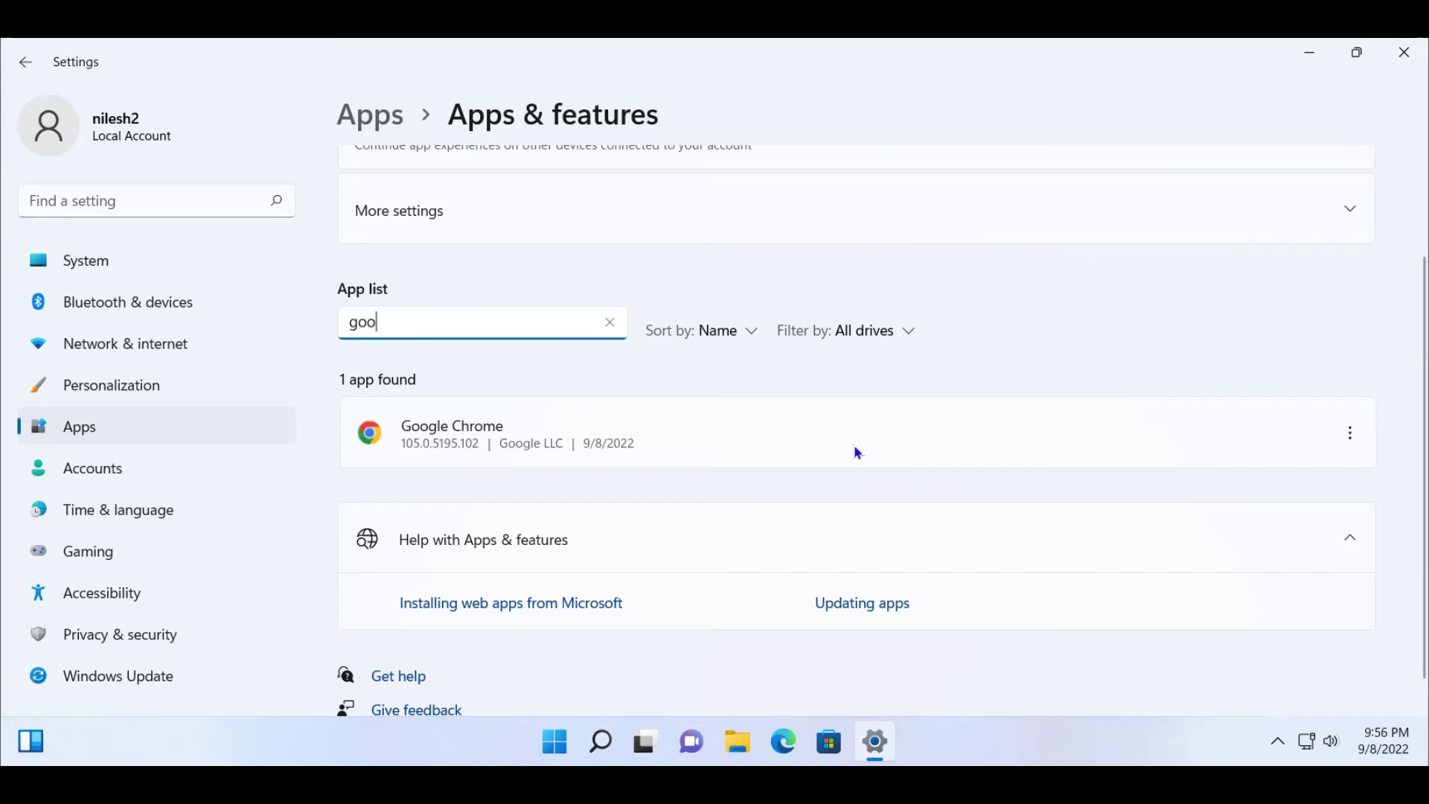
- Replace the app list search with "pho" and look over the matching apps
key("BackSpace")
key("BackSpace")
key("BackSpace")
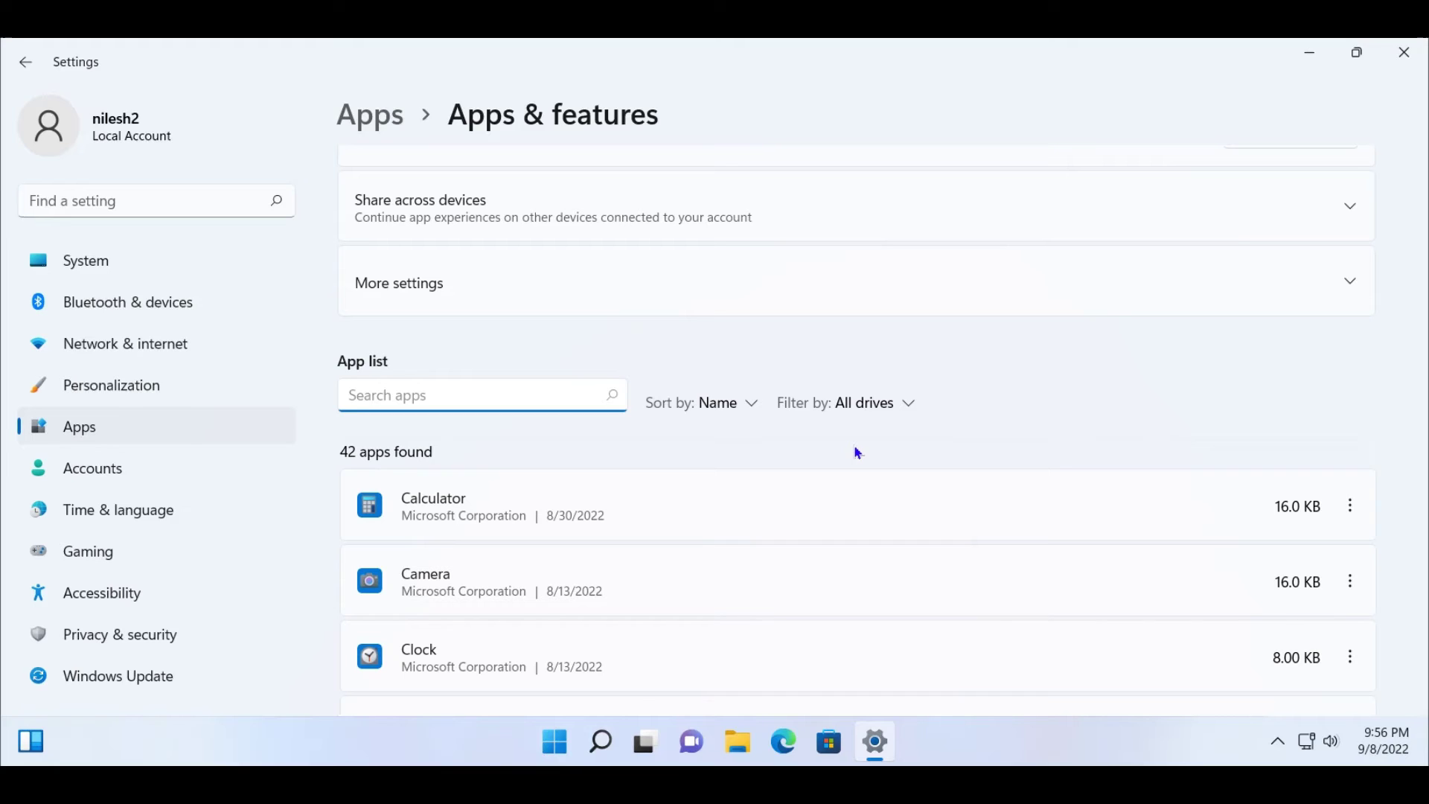
type("pho")
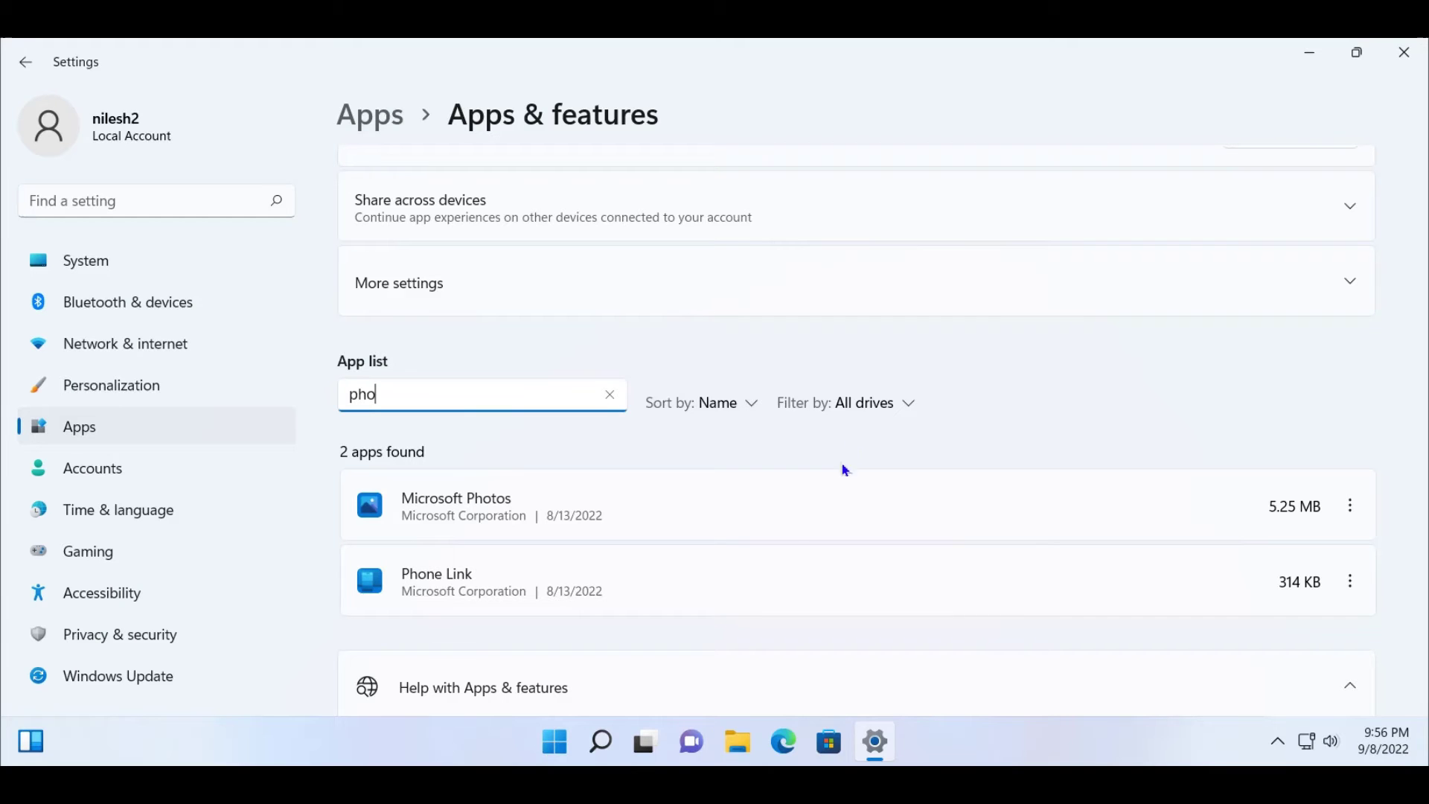
scroll(845, 471, "down", 2)
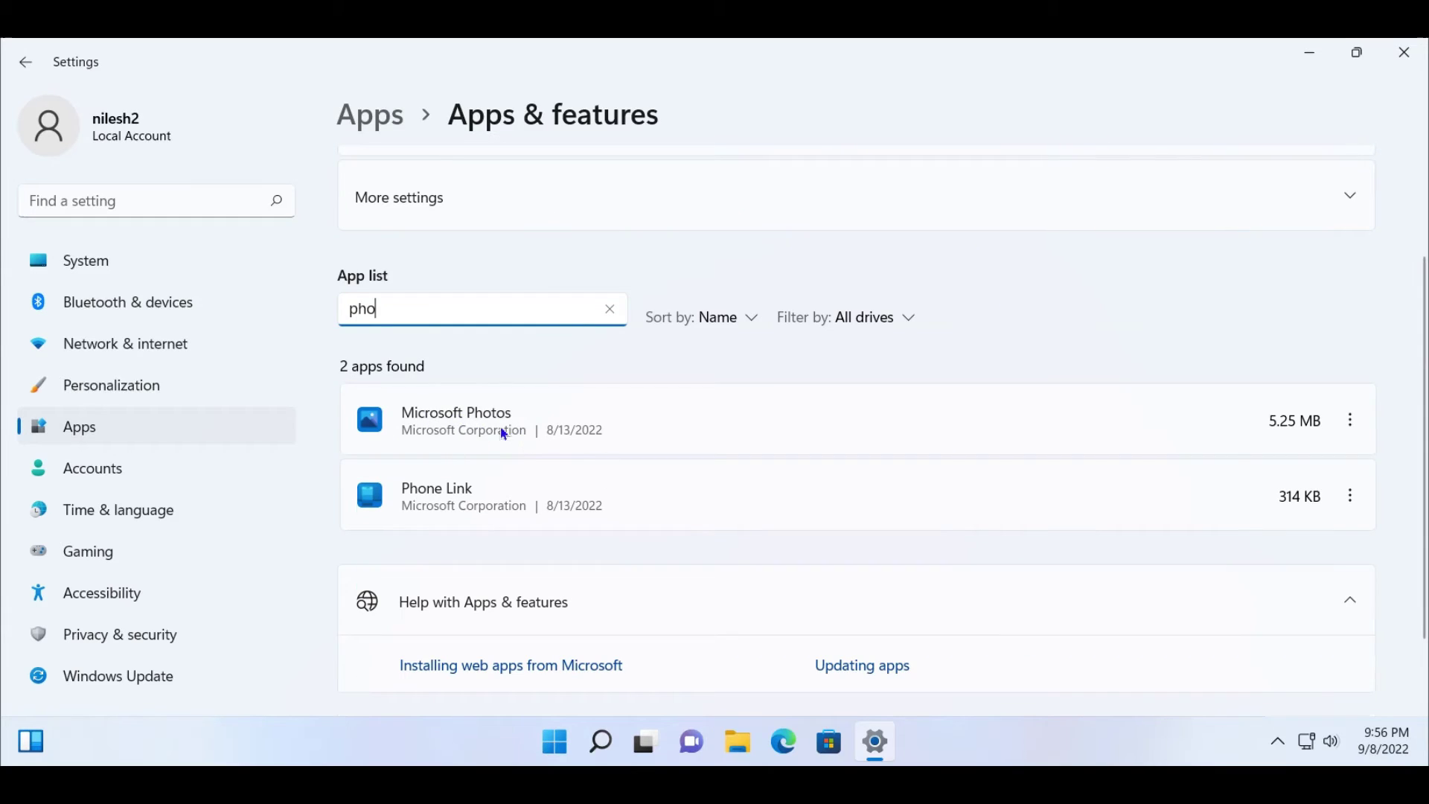
- Filter the app list by "goo" and start uninstalling Google Chrome
double_click(420, 316)
type("goo")
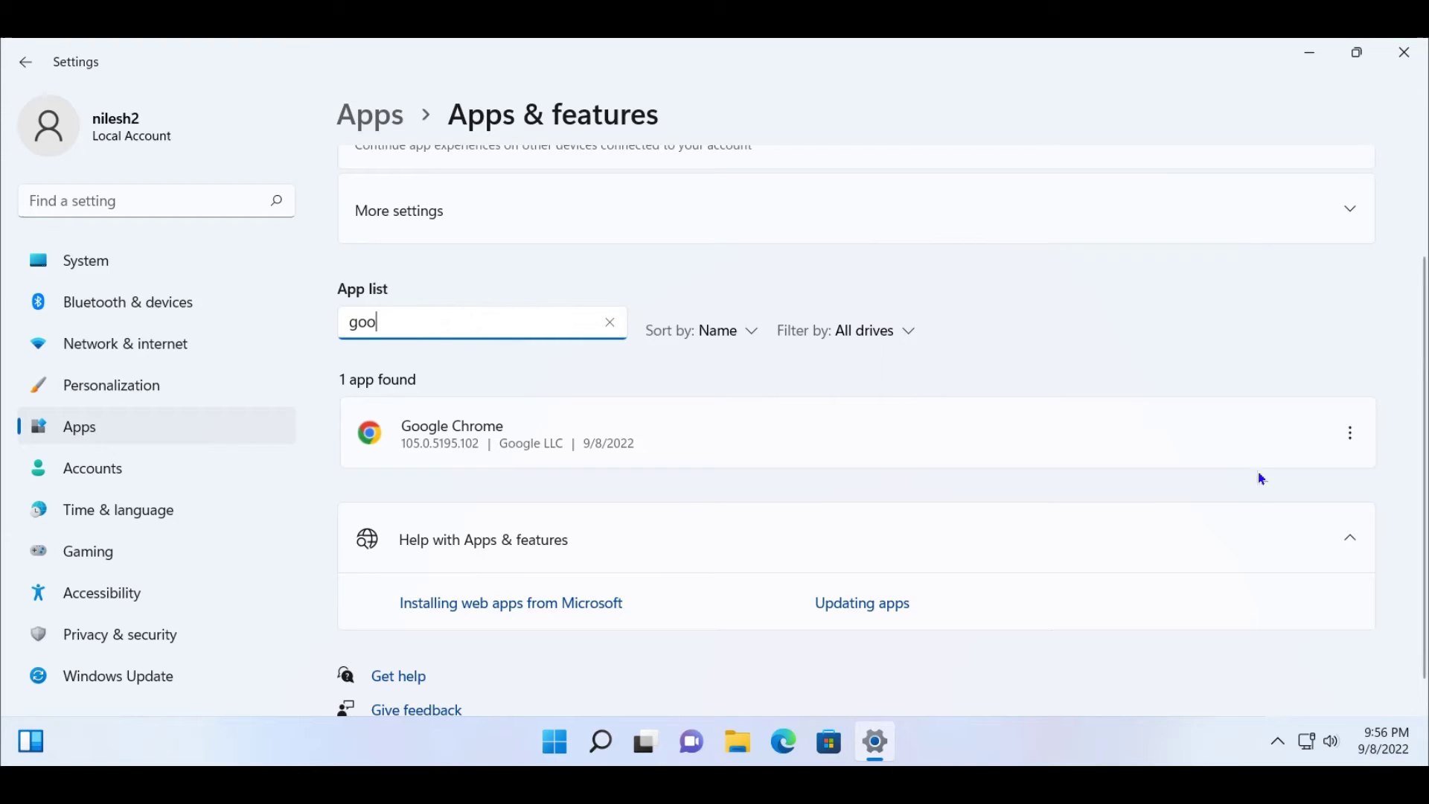
left_click(1352, 435)
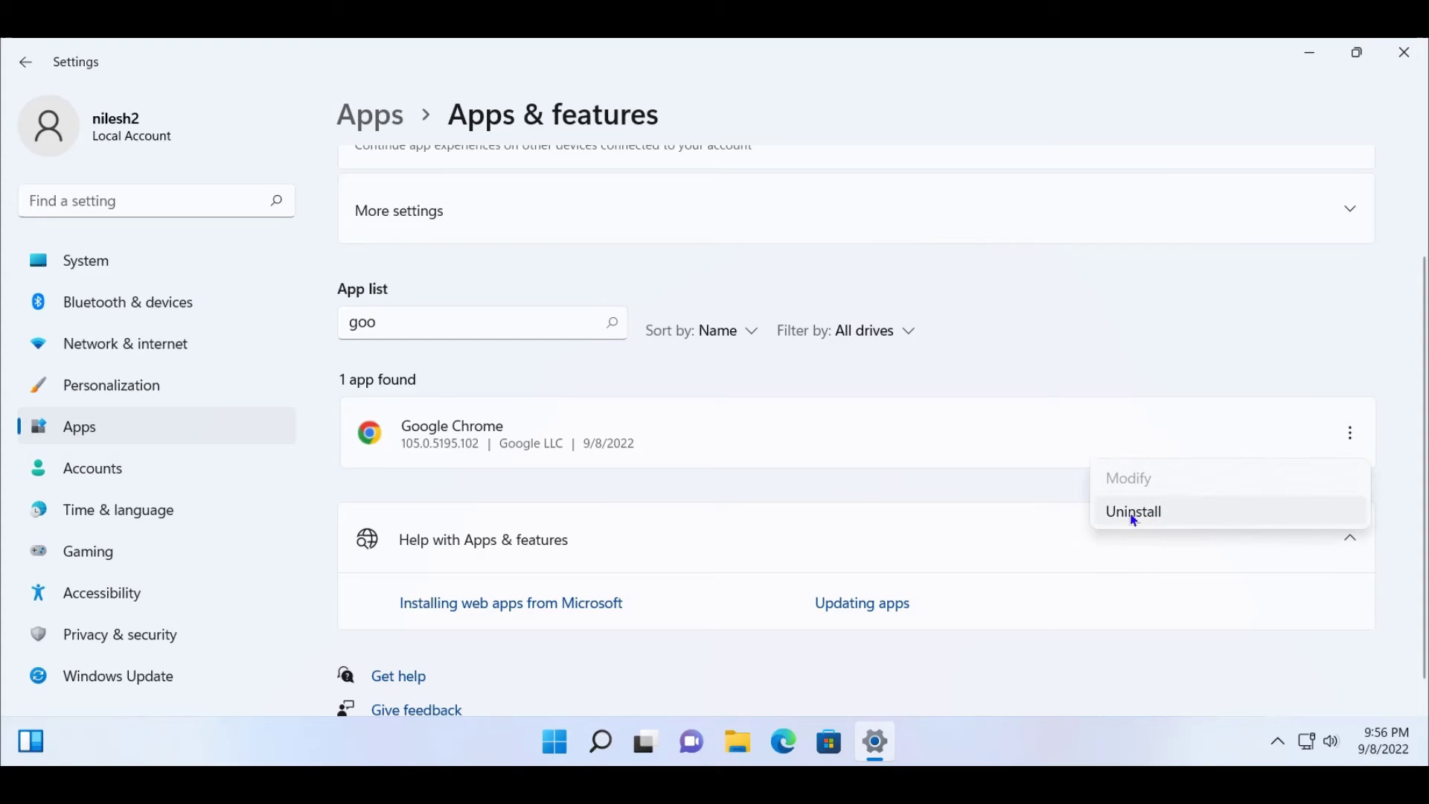
left_click(1178, 519)
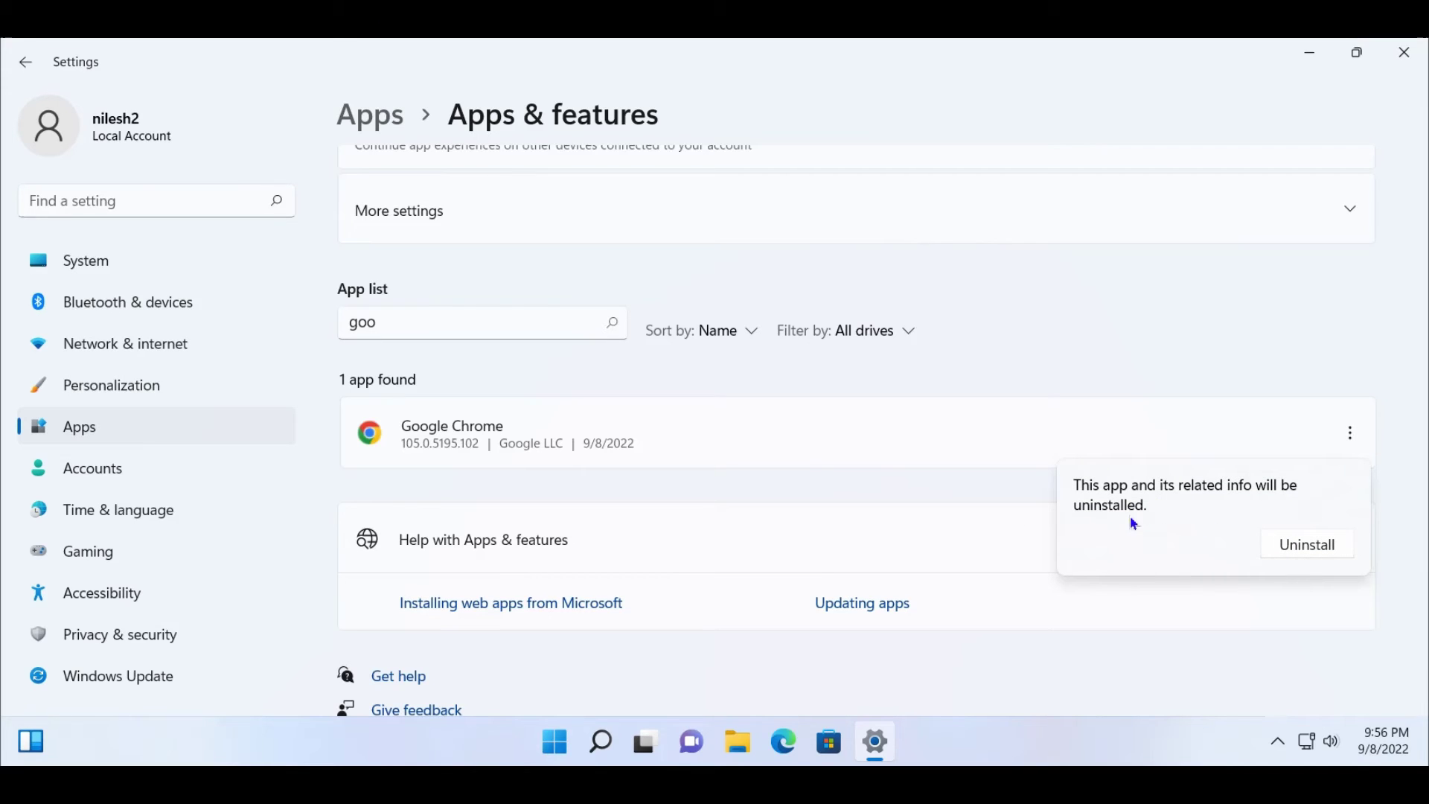
left_click(1308, 547)
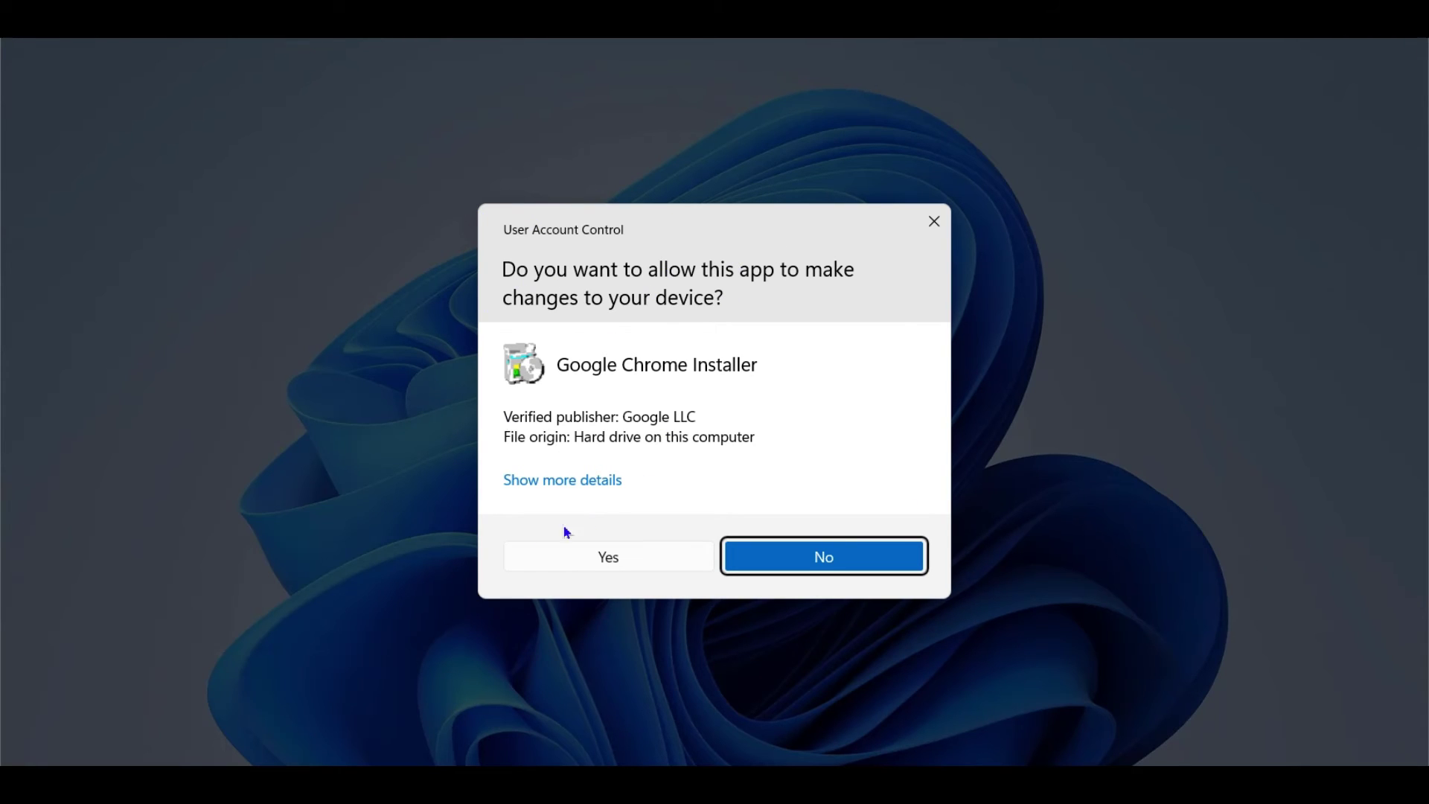
- Allow the Google Chrome Installer to make changes and confirm the uninstall, also deleting the browsing data
left_click(545, 555)
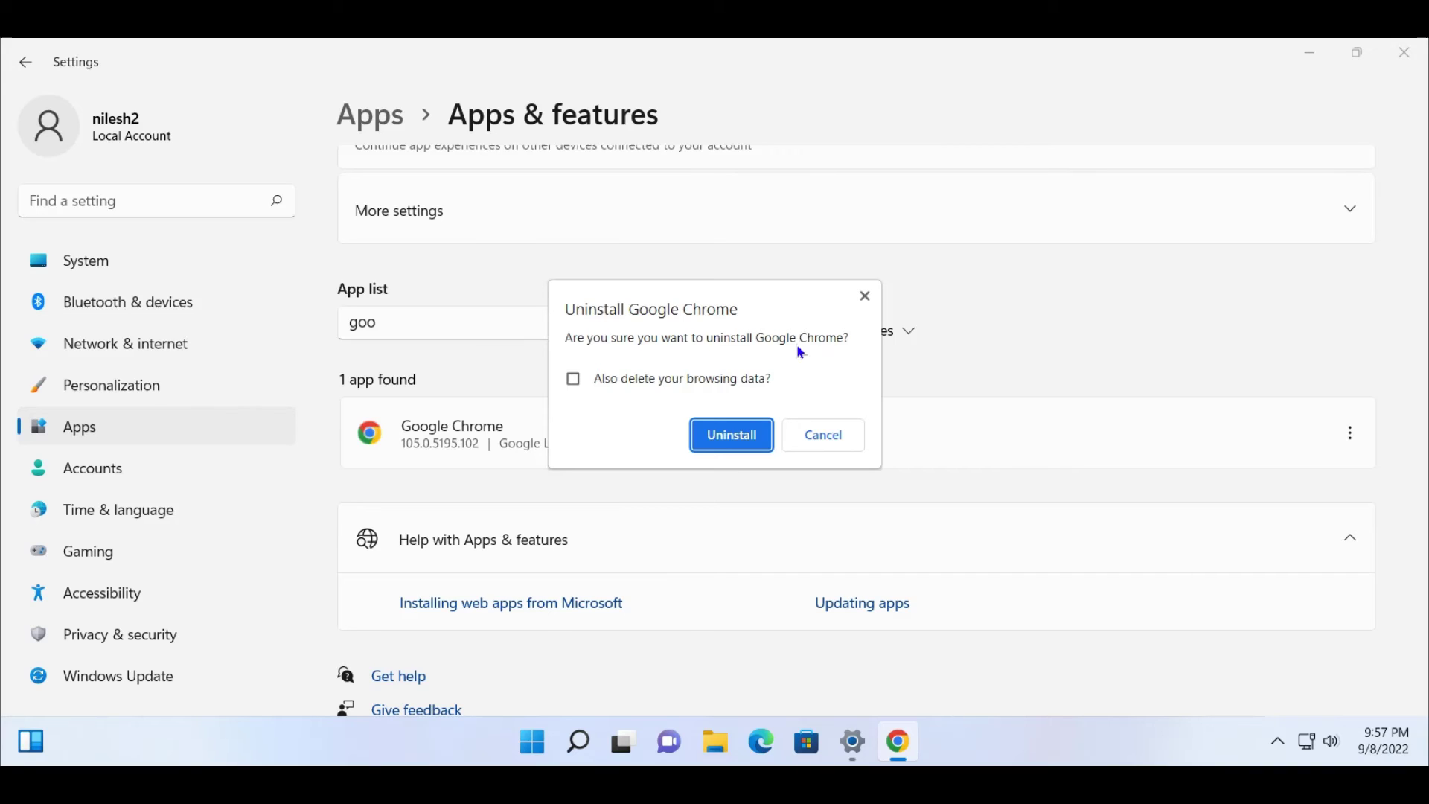
left_click(574, 385)
left_click(741, 436)
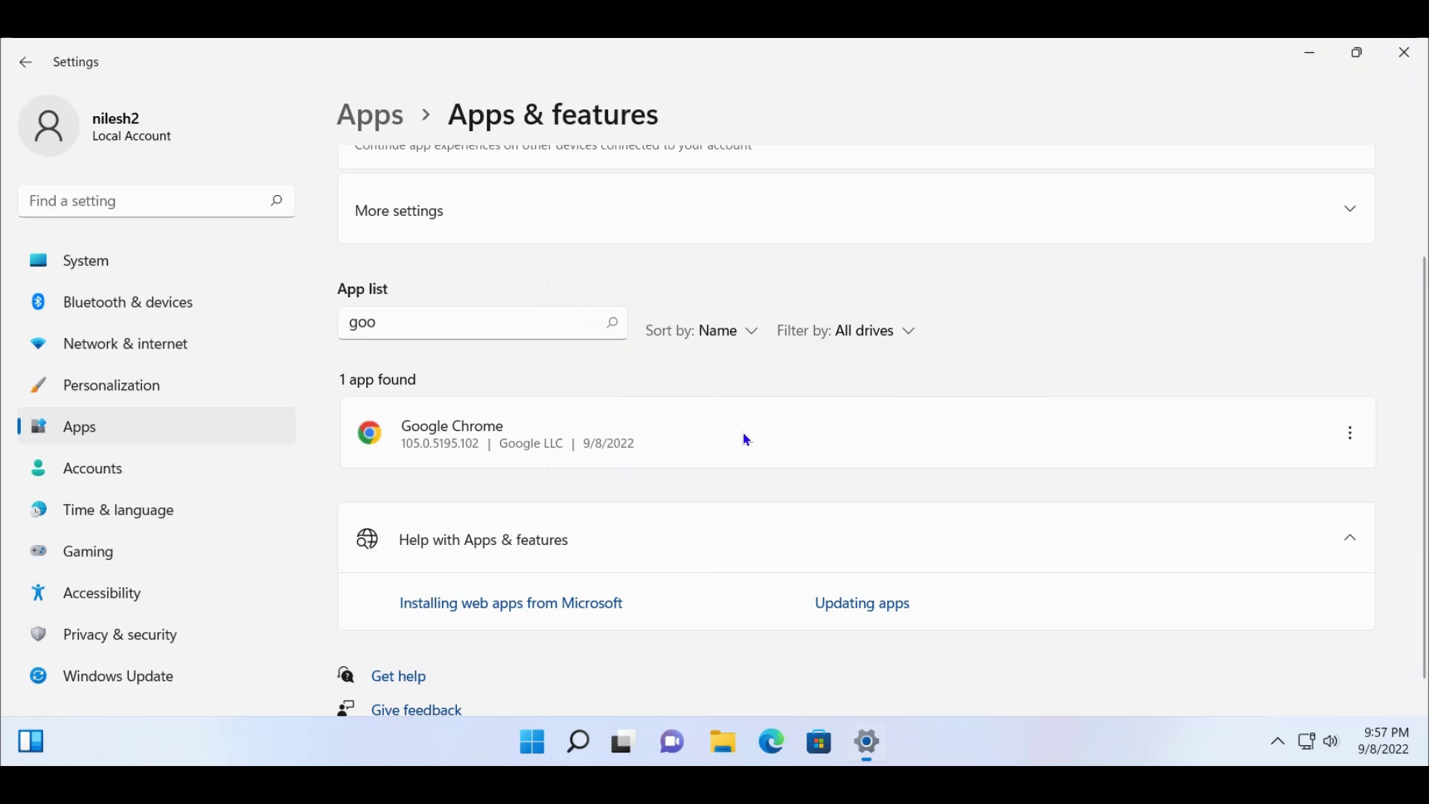